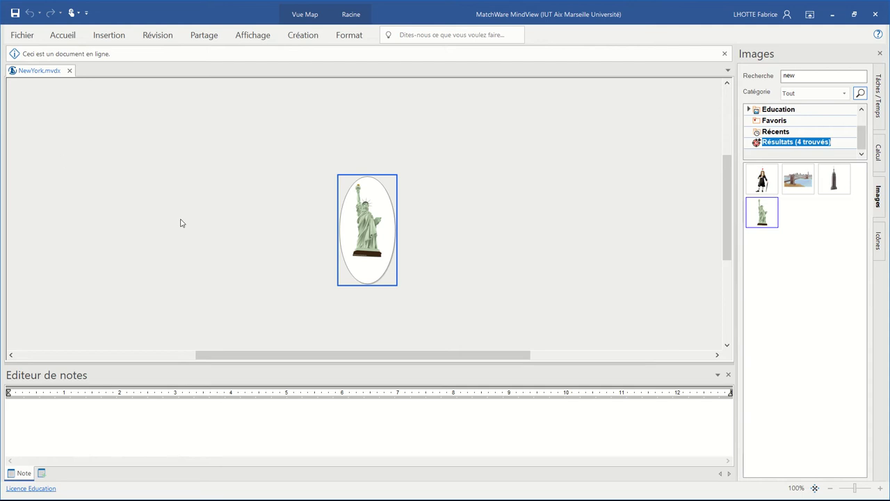
# Close the NewYork.mvdx mind map and exit MindView
pyautogui.click(25, 39)
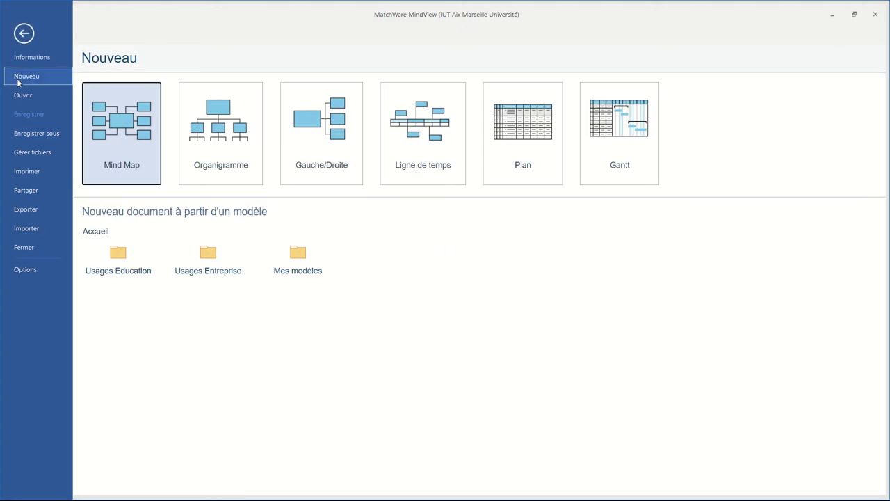
pyautogui.click(27, 247)
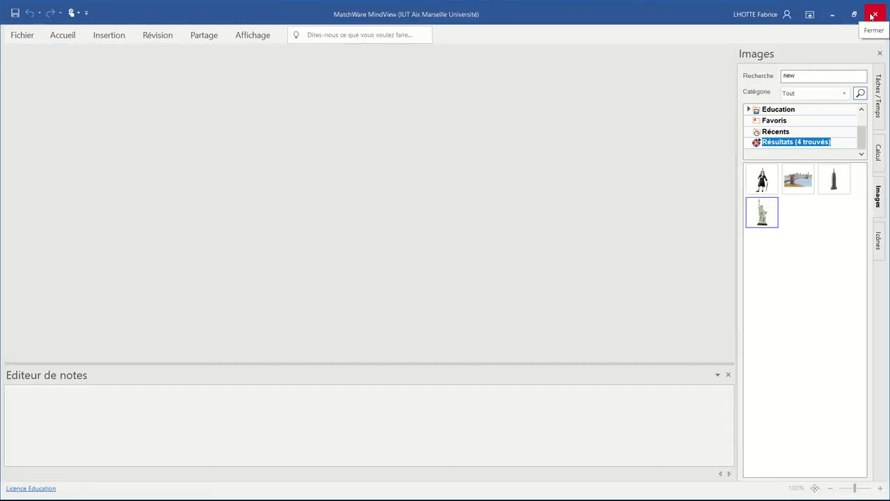
pyautogui.click(873, 15)
pyautogui.click(874, 15)
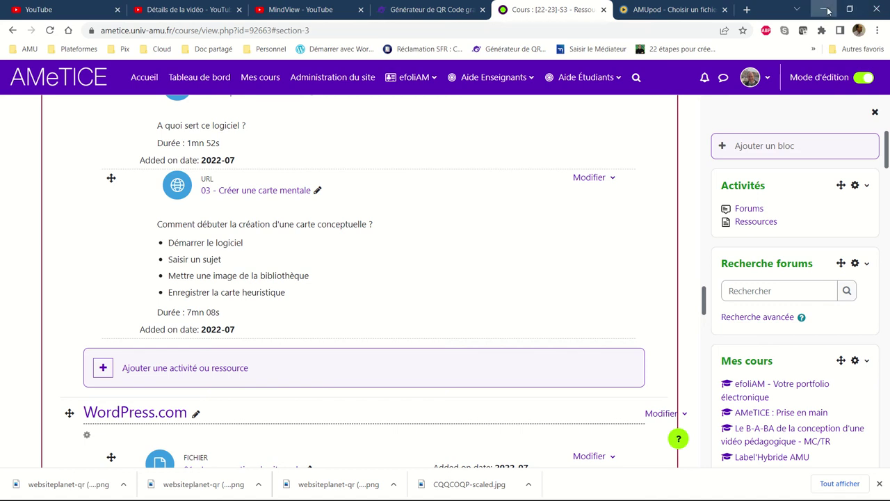
# Minimize the web browser and the file explorer window to clear the desktop
pyautogui.click(842, 60)
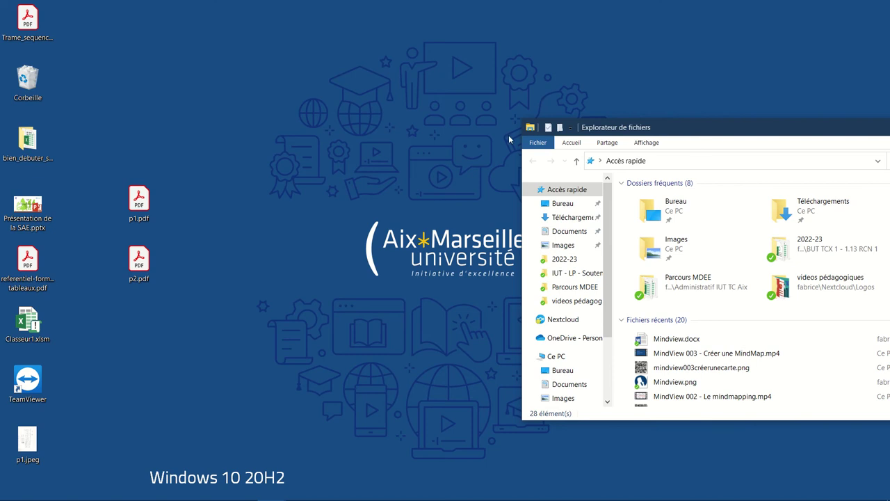
pyautogui.moveTo(686, 130); pyautogui.dragTo(458, 128)
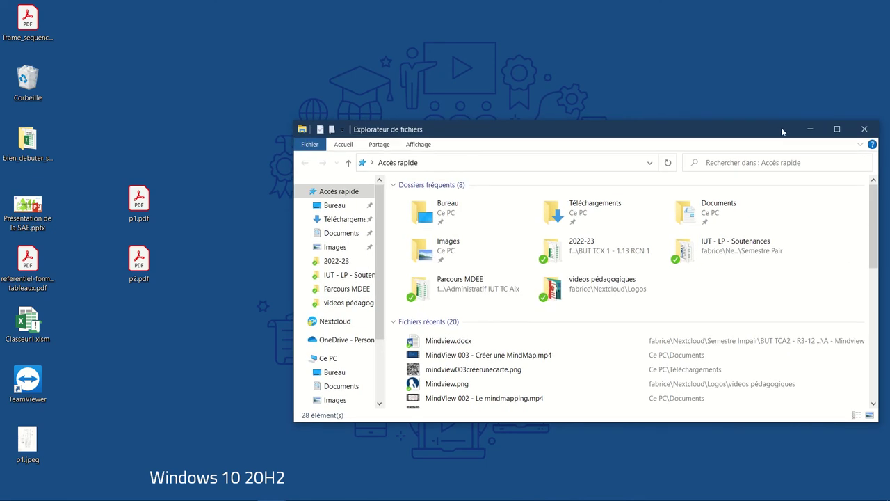
pyautogui.click(809, 129)
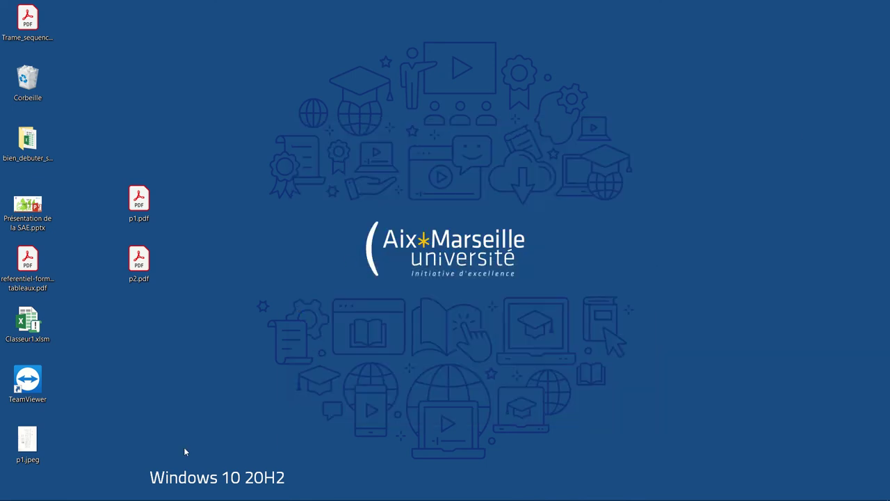
# Launch MindView 8.0 from the recent applications in the Windows search
pyautogui.press('super')
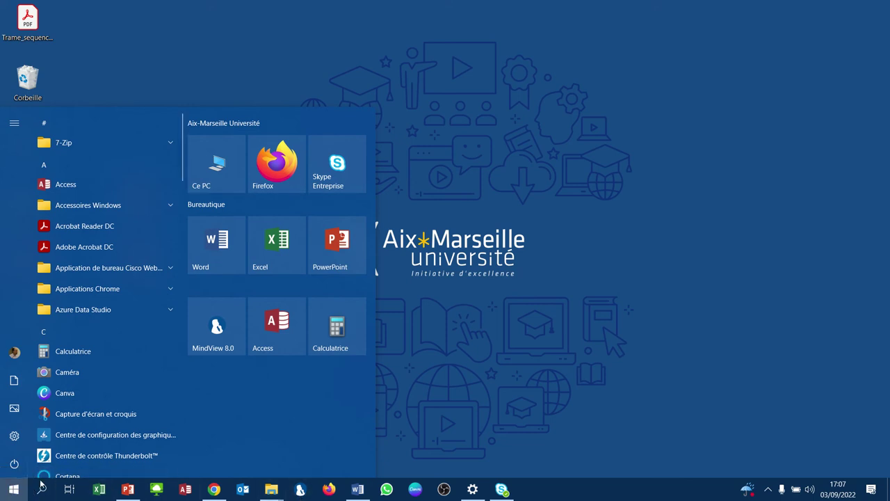
pyautogui.click(42, 488)
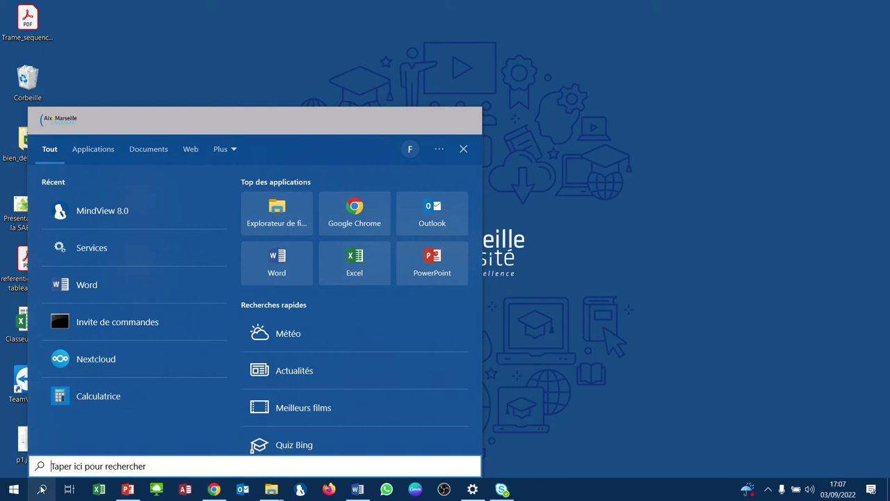
pyautogui.click(107, 217)
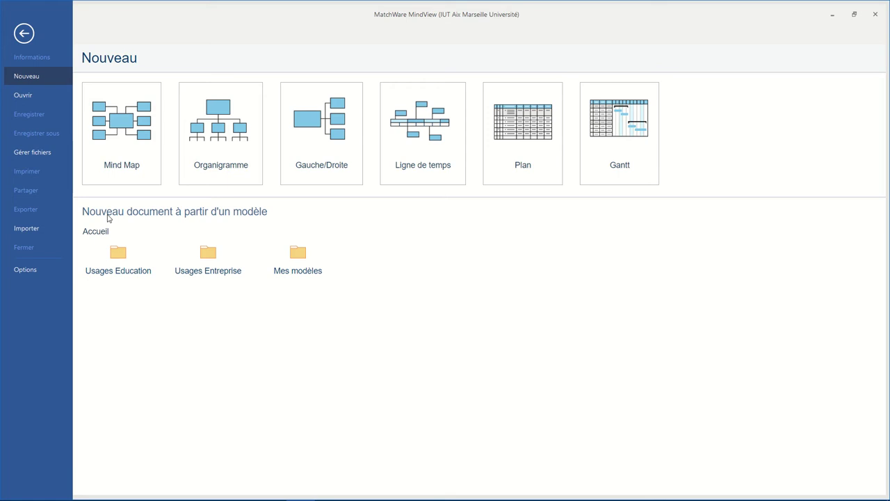
# Open the NewYork mind map from the RCN3 folder on MindView Drive
pyautogui.click(30, 97)
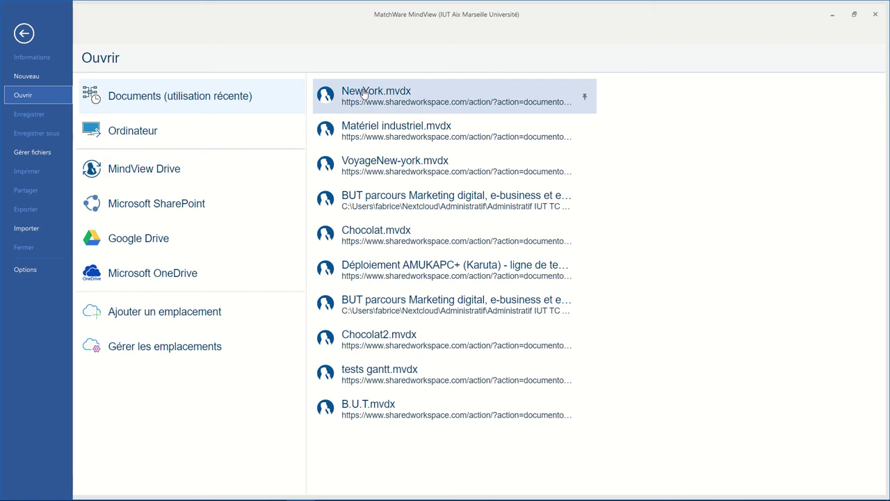
pyautogui.click(184, 171)
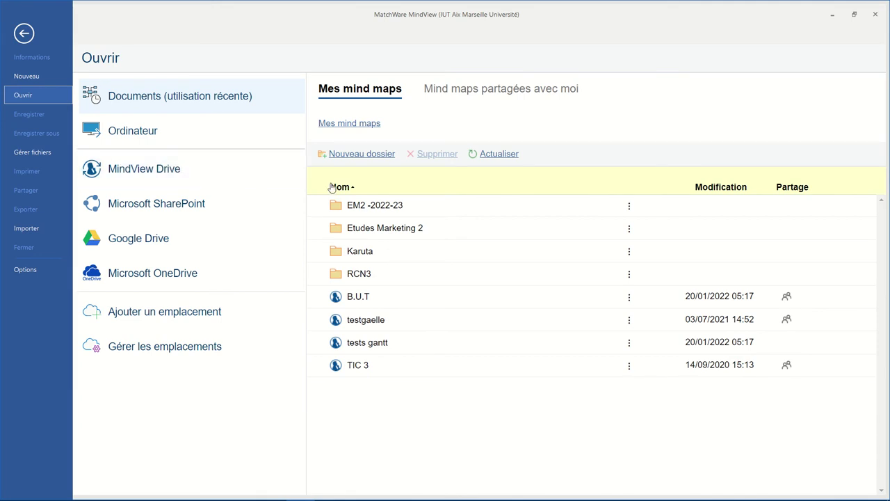
pyautogui.click(357, 276)
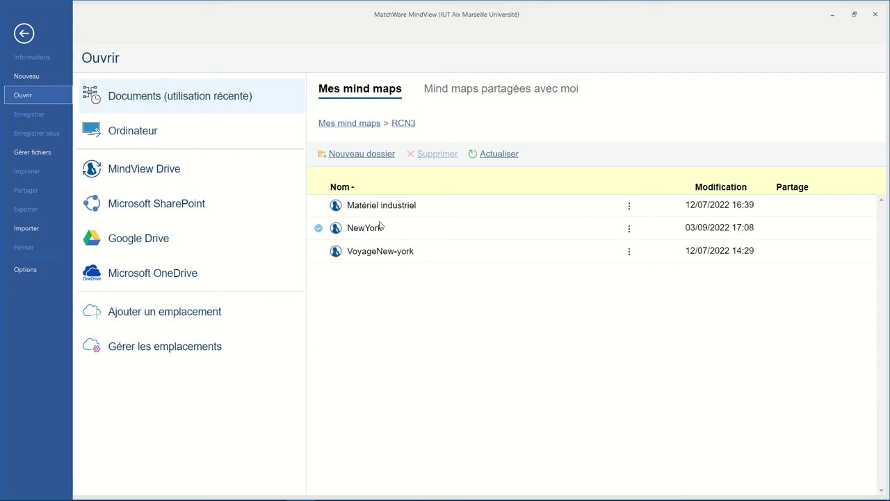
pyautogui.click(359, 234)
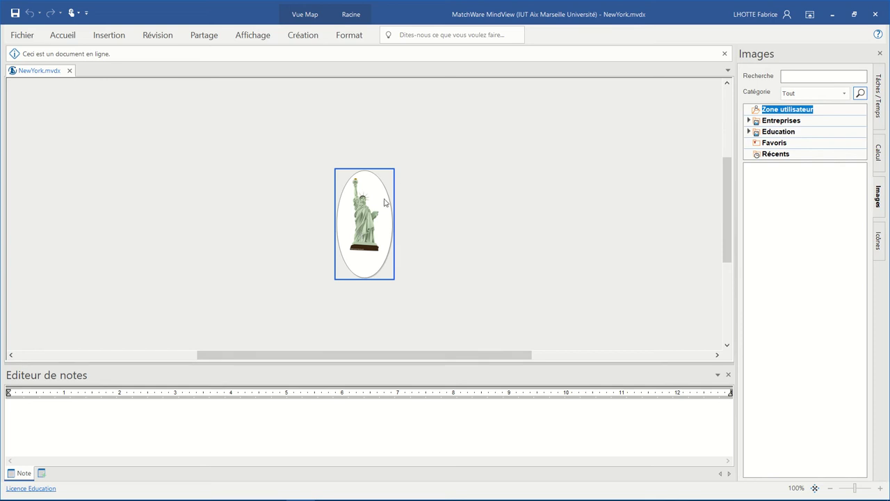
# Add a first main branch to the Statue of Liberty root and name it "Sorties"
pyautogui.press('Insert')
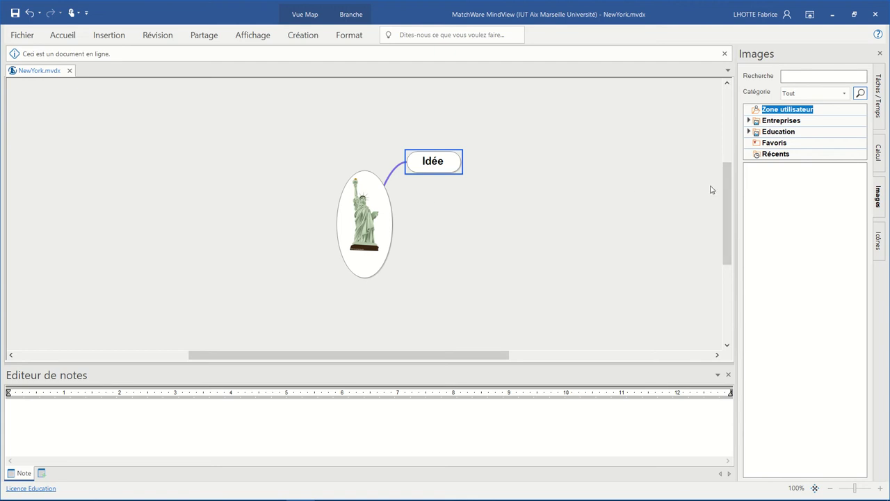
pyautogui.click(58, 38)
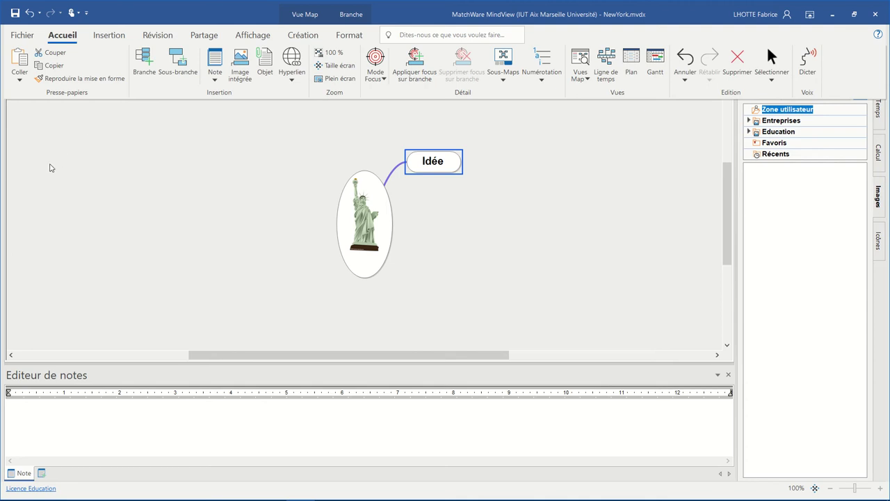
pyautogui.moveTo(209, 4)
pyautogui.click(357, 19)
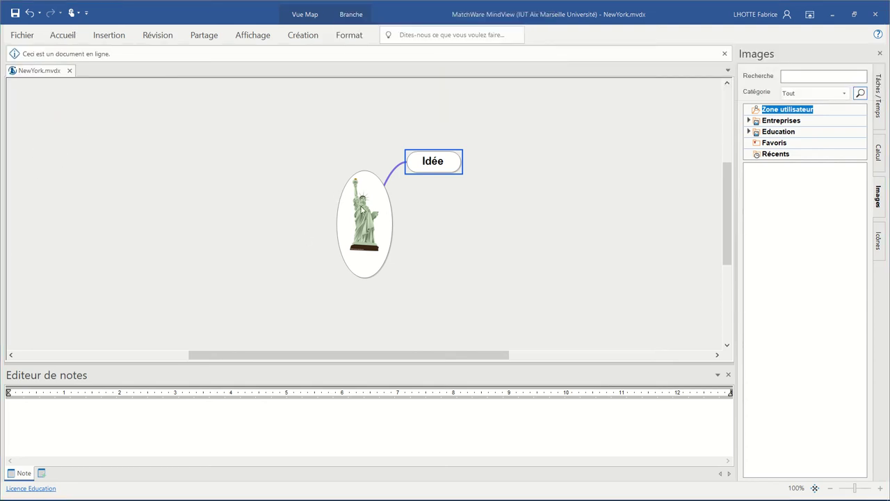
pyautogui.moveTo(373, 200); pyautogui.dragTo(365, 272)
pyautogui.click(432, 167)
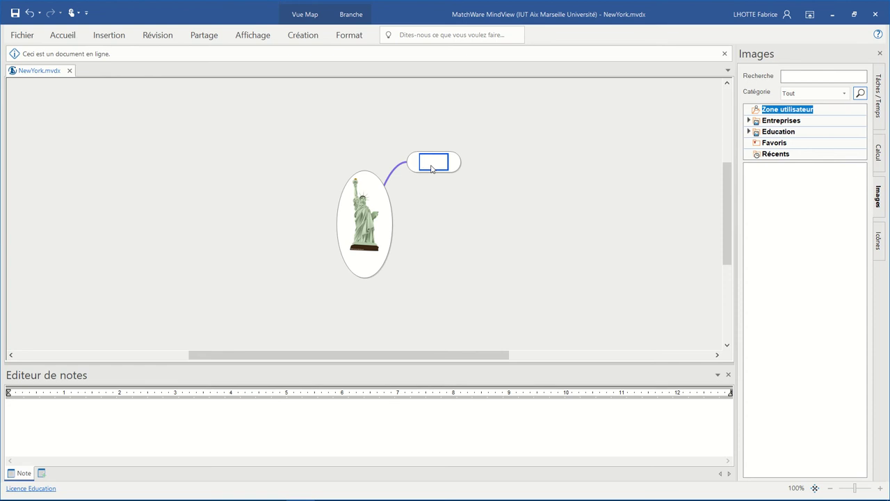
pyautogui.write('Sorties')
pyautogui.press('Return')
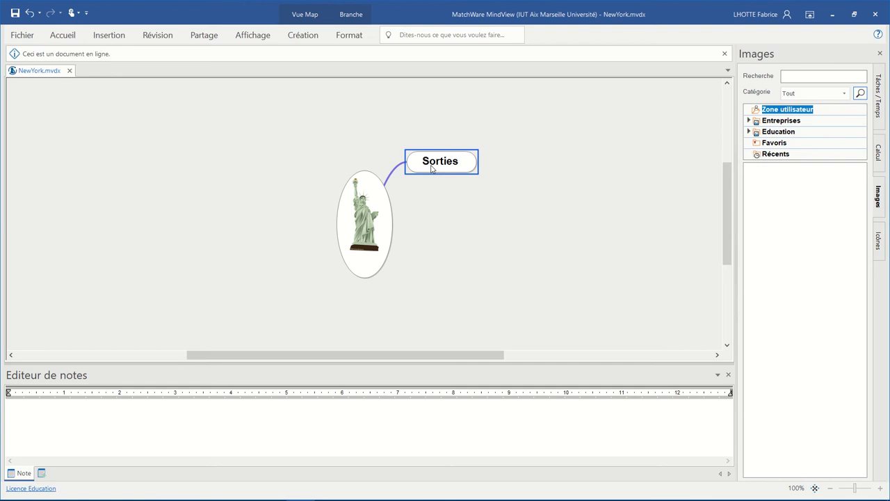
# Add a second main branch after Sorties and name it "Démarches"
pyautogui.press('Return')
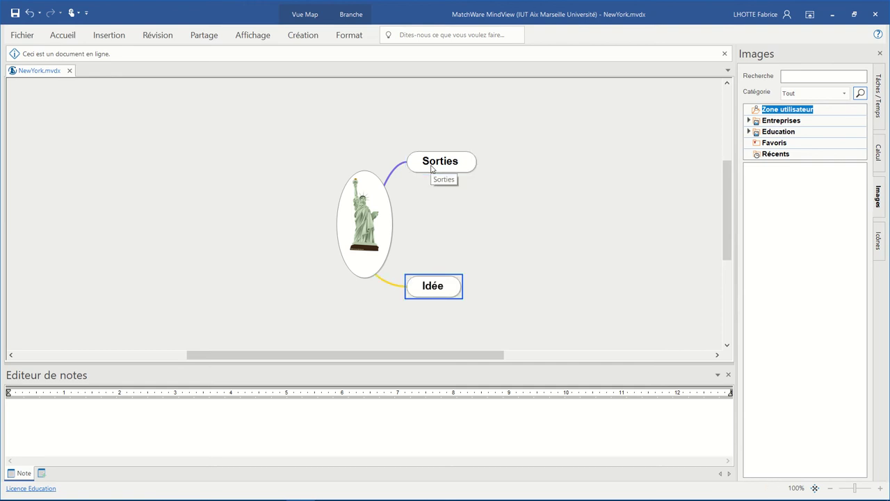
pyautogui.click(440, 287)
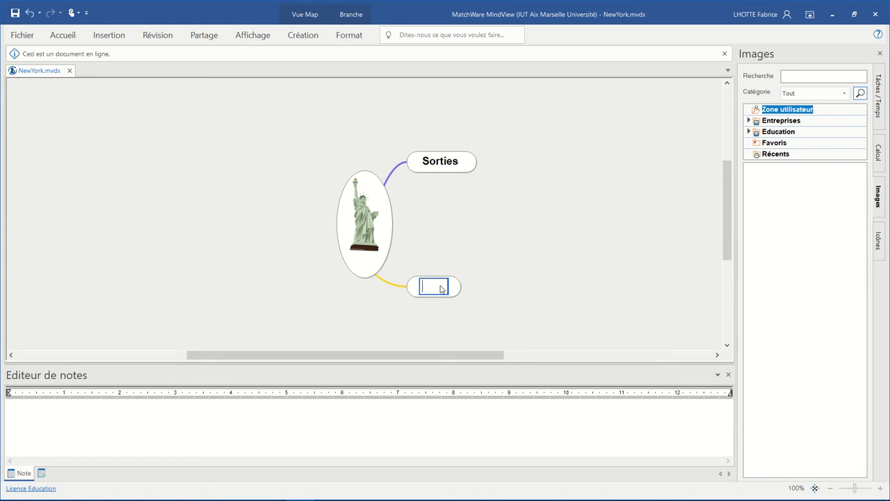
pyautogui.write('Démarches')
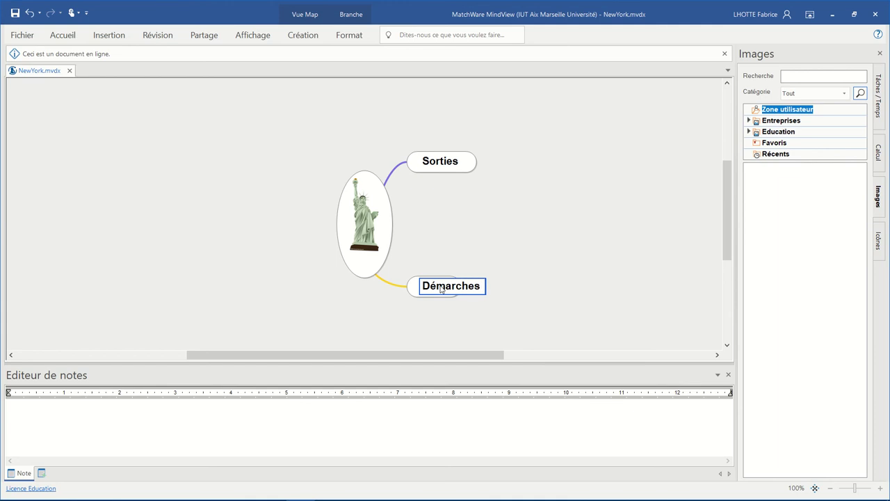
pyautogui.press('Return')
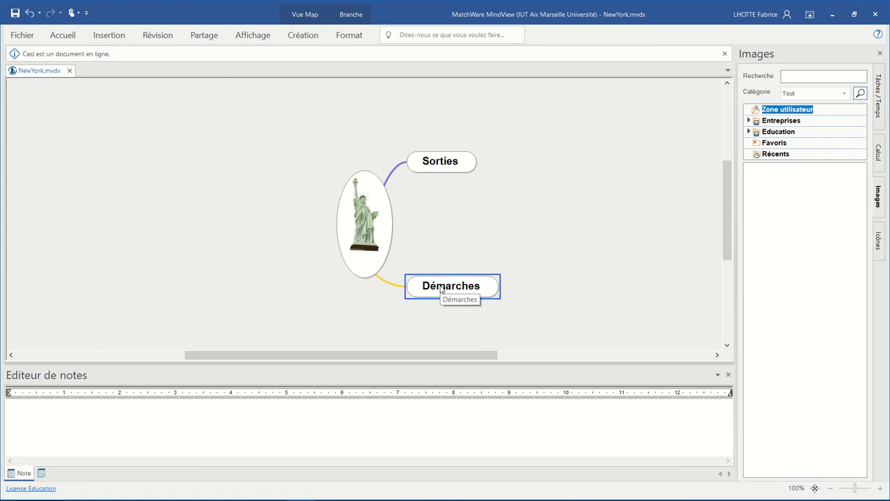
# Add a third main branch after Démarches and name it "Hôtel-Restaurants"
pyautogui.press('Return')
pyautogui.write('H')
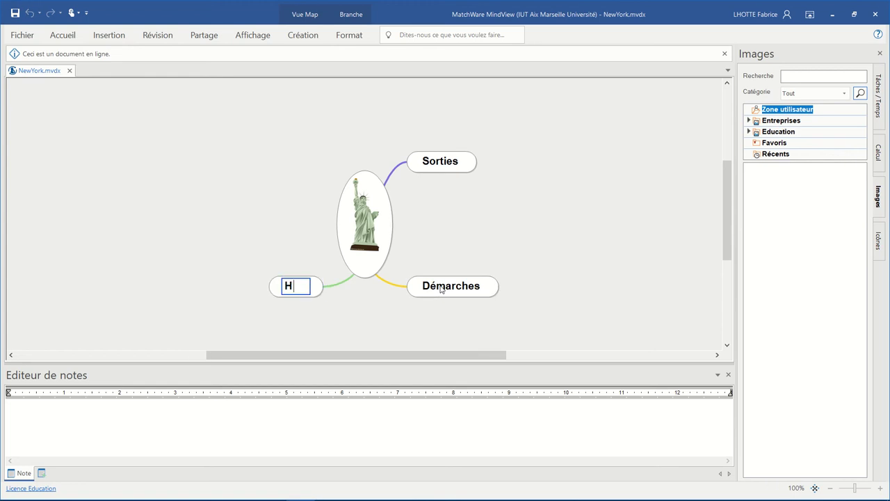
pyautogui.write('ôtel-Resta')
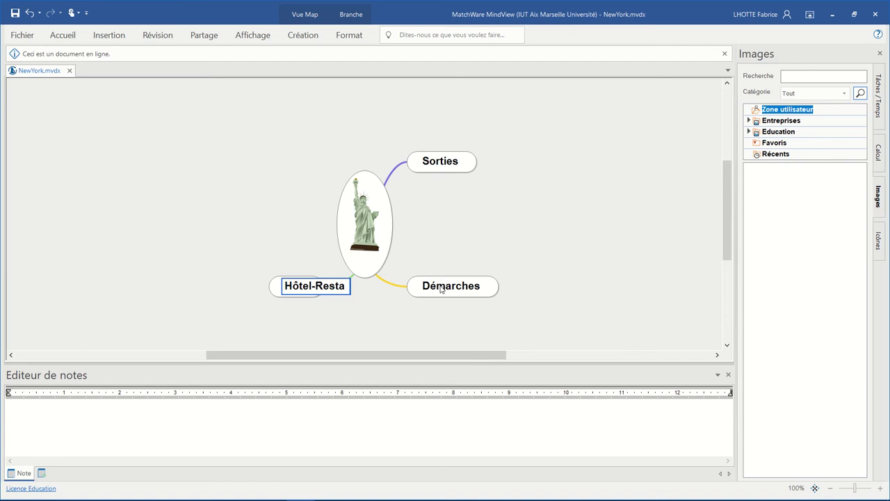
pyautogui.write('urants')
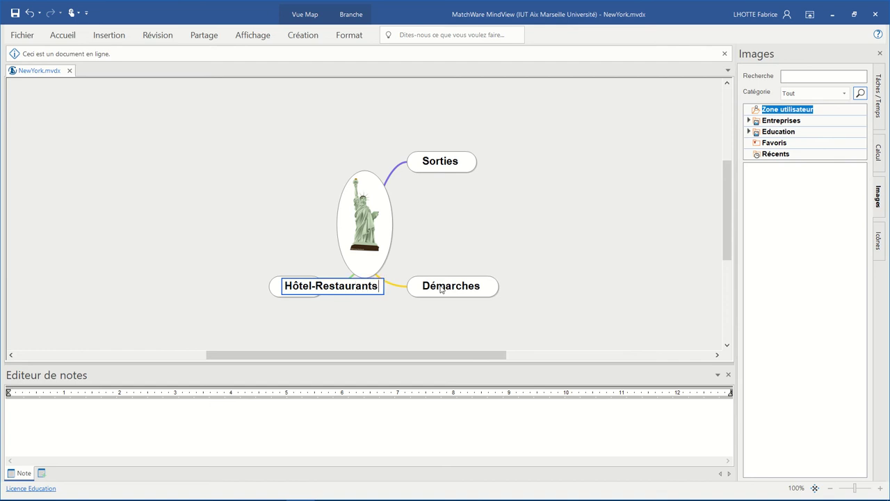
pyautogui.press('Return')
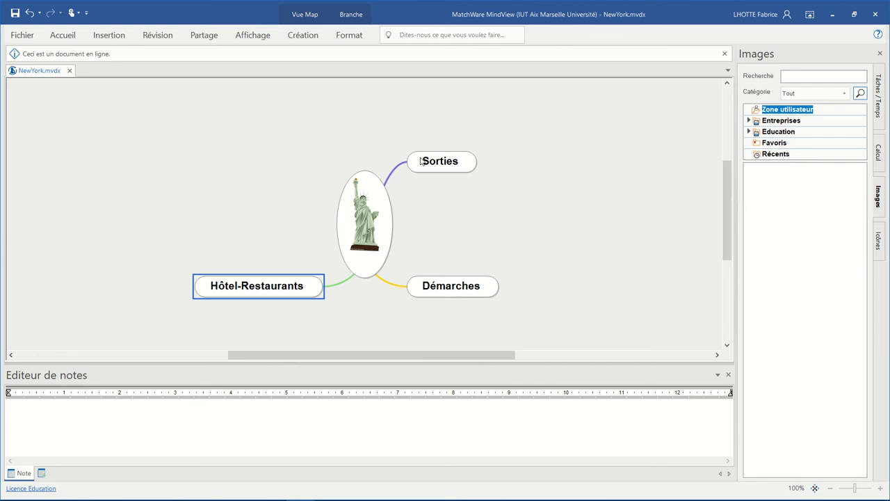
# Add a fourth main branch after Hôtel-Restaurants, name it "Transports" and deselect it
pyautogui.press('Return')
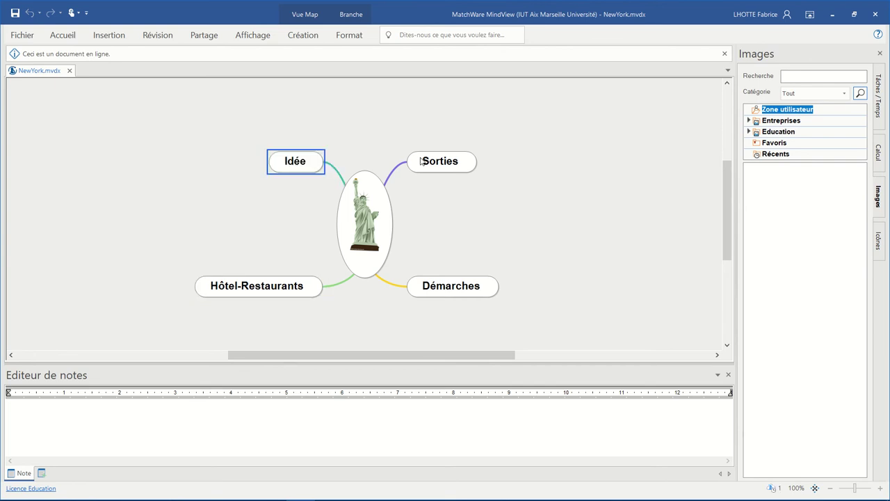
pyautogui.write('Transports')
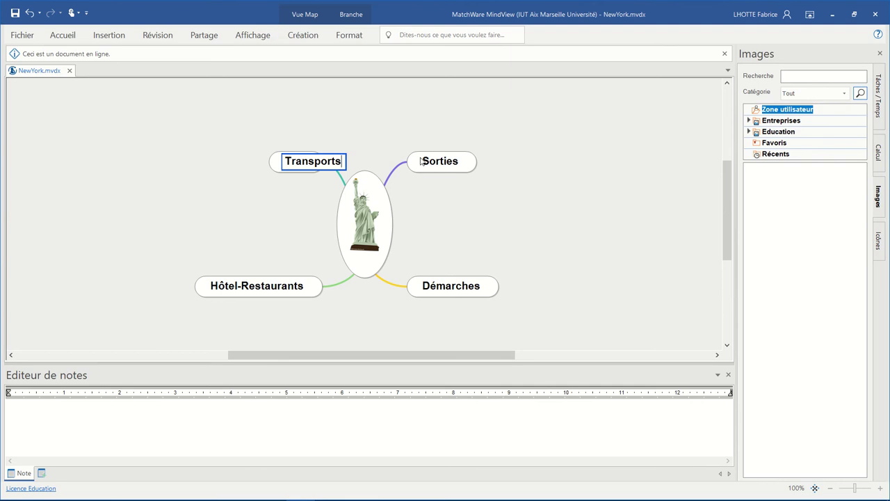
pyautogui.press('Return')
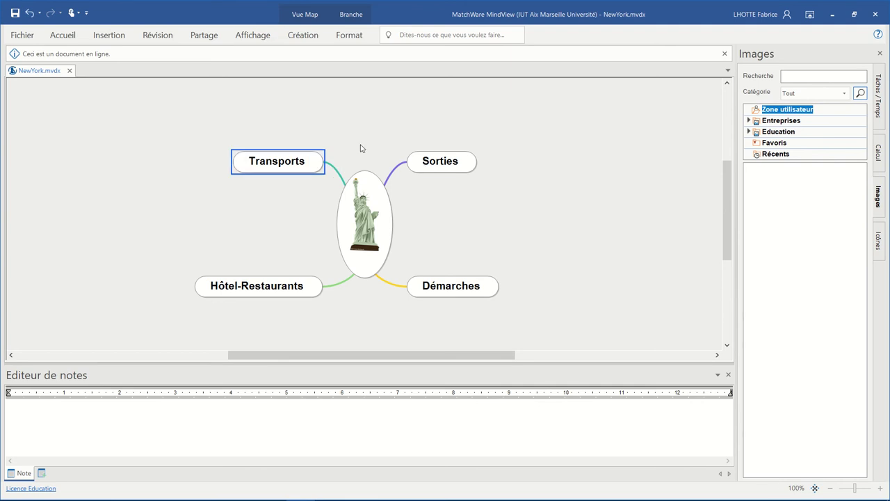
pyautogui.click(574, 220)
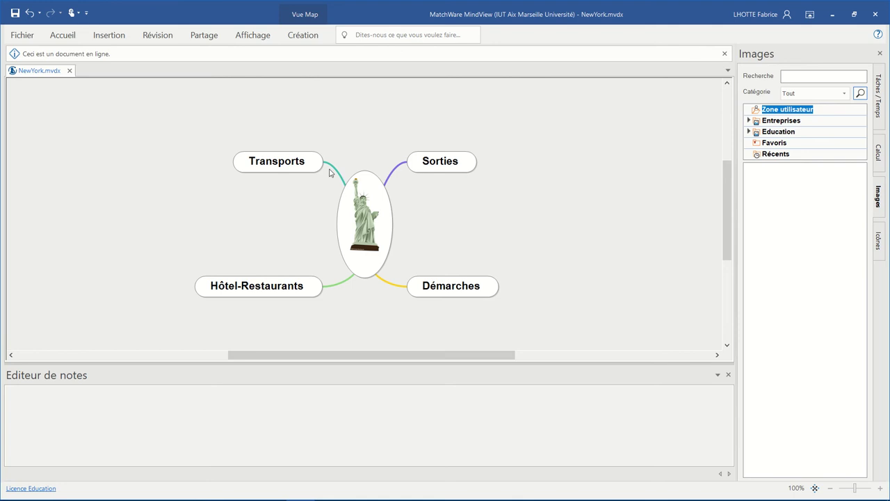
# Add a fifth main branch after Transports and name it "Maison"
pyautogui.click(301, 169)
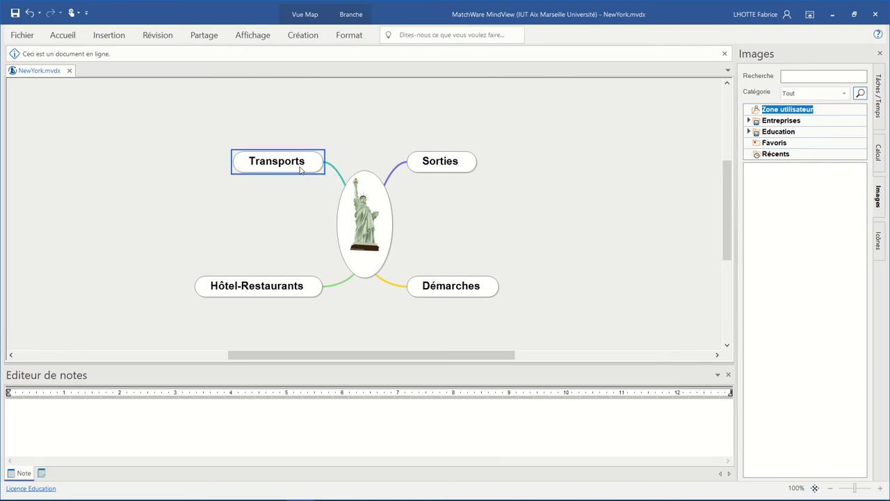
pyautogui.press('Return')
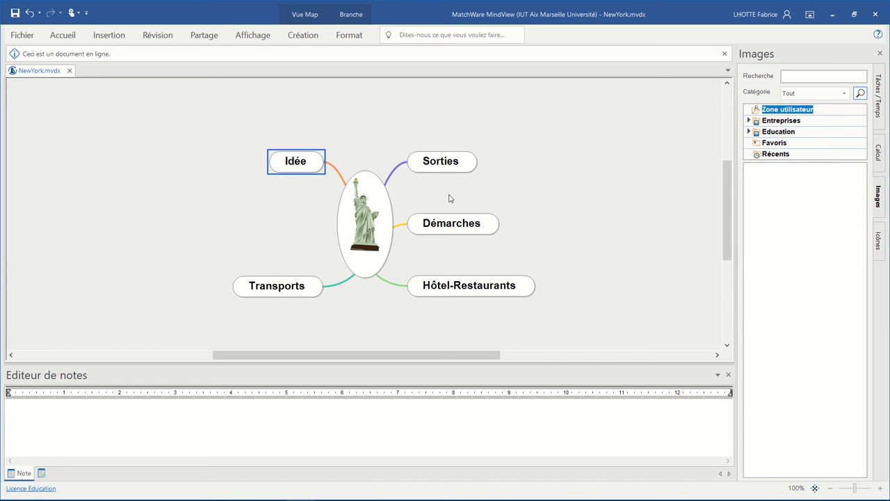
pyautogui.doubleClick(302, 160)
pyautogui.press('BackSpace')
pyautogui.write('Mars')
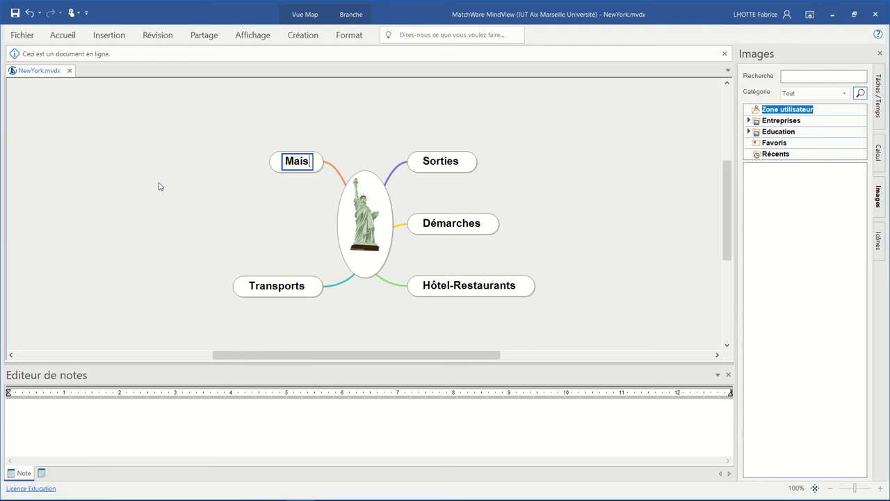
pyautogui.write('on')
pyautogui.press('Return')
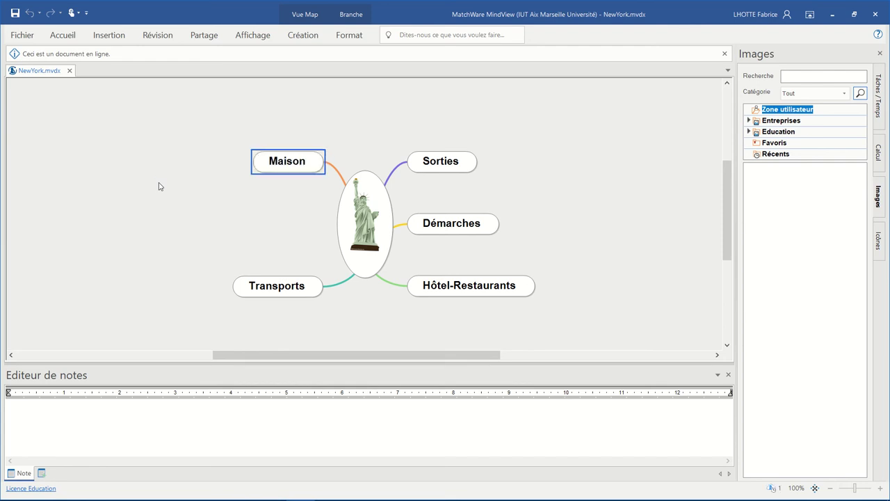
# Add a sixth main branch after Maison and name it "Budget"
pyautogui.press('Return')
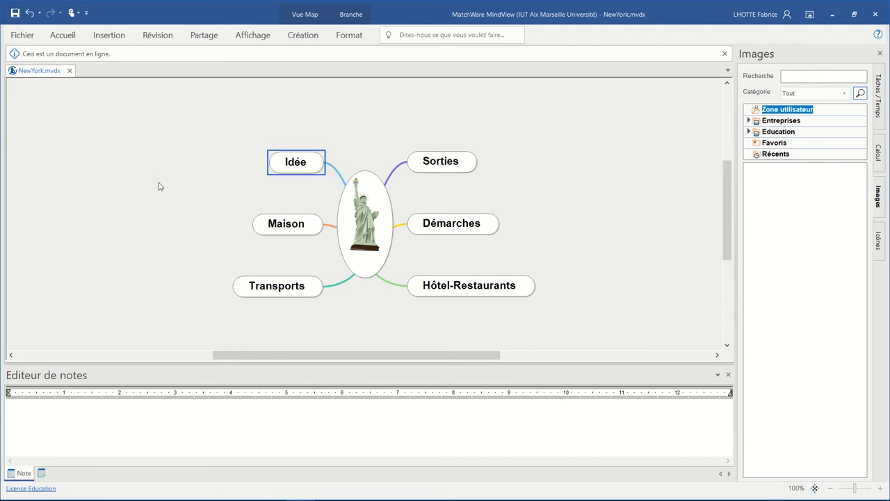
pyautogui.write('Budget')
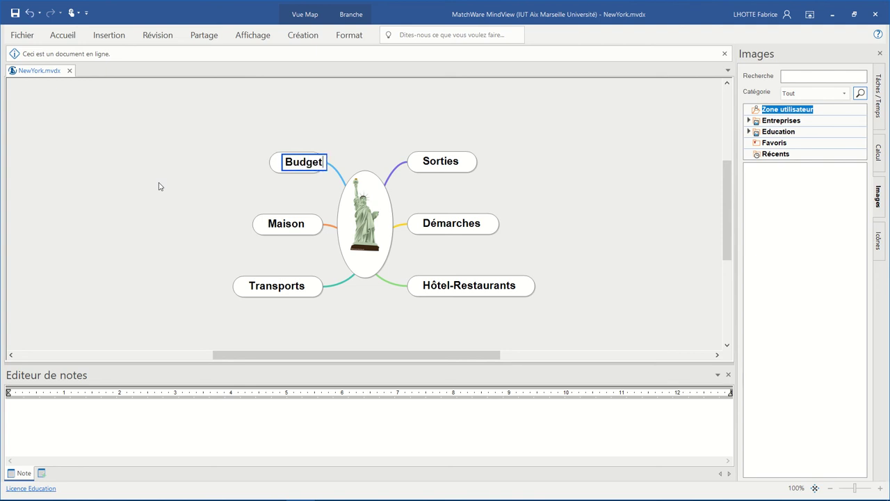
pyautogui.press('Return')
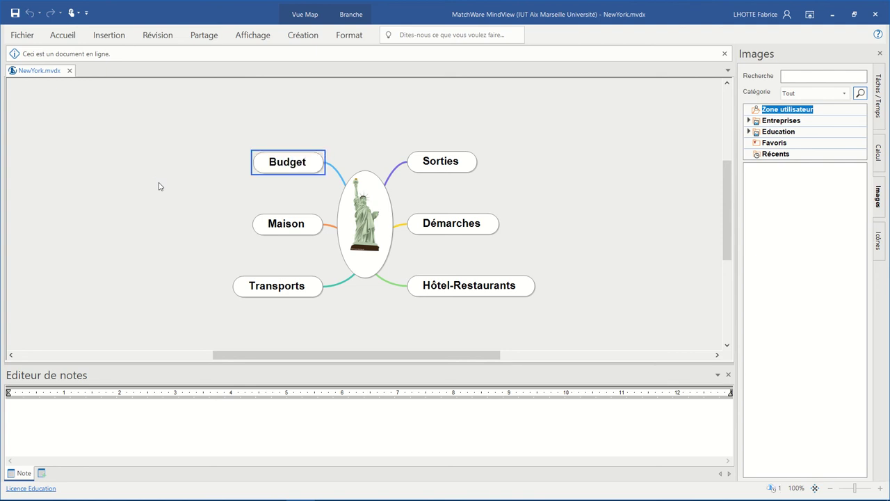
# Add a seventh main branch after Budget and name it "Bagages"
pyautogui.press('Return')
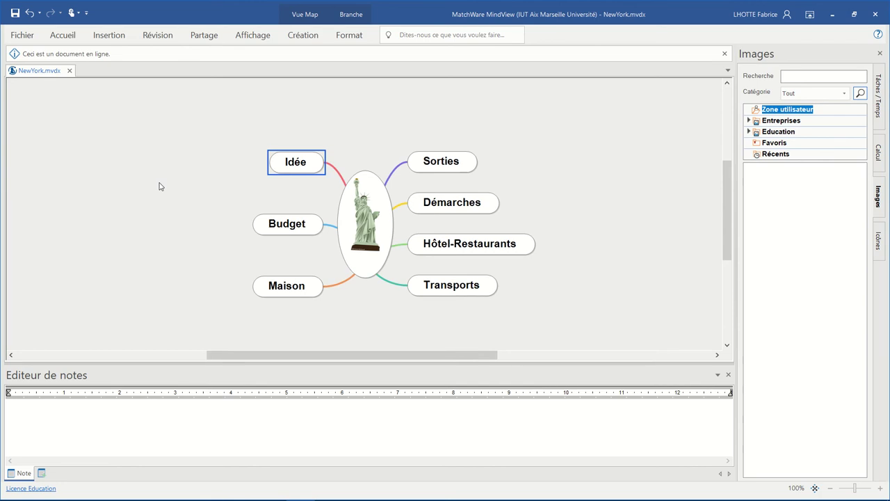
pyautogui.write('Baga')
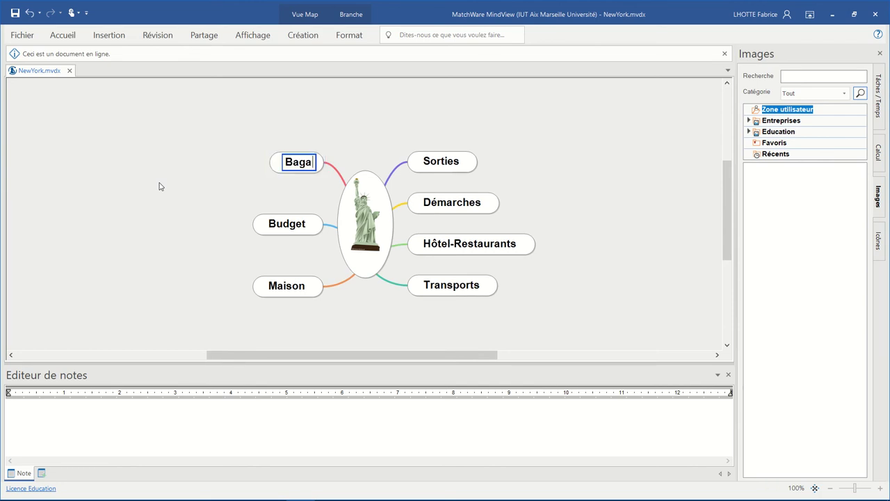
pyautogui.write('ges')
pyautogui.press('Return')
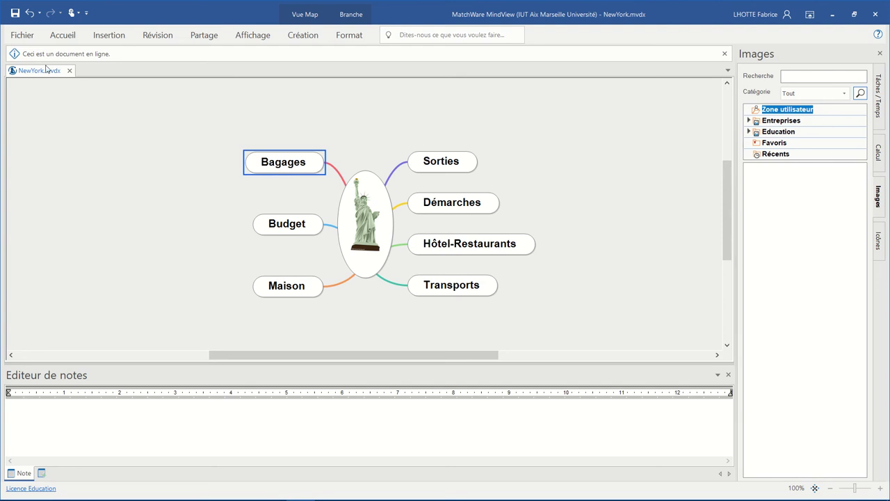
# Number the map's branches with the "1, 1.1, 1.1.1, 1.1.1.1, ..." numbering format
pyautogui.click(68, 36)
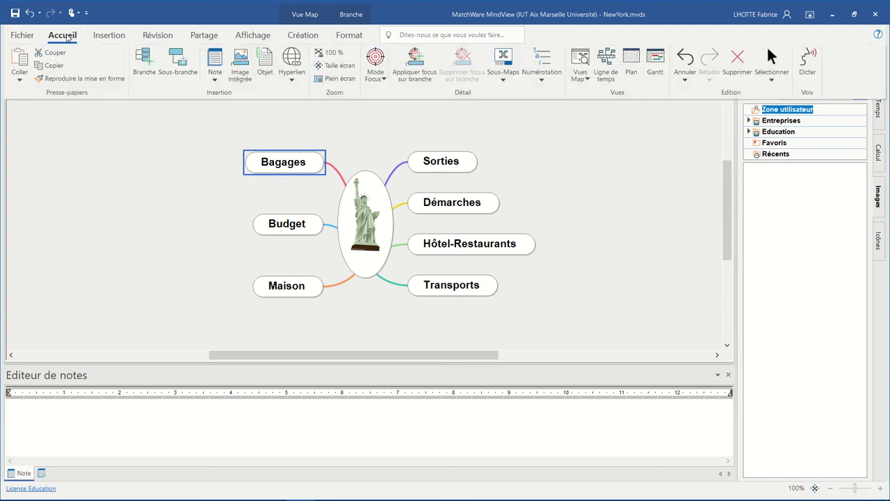
pyautogui.click(537, 80)
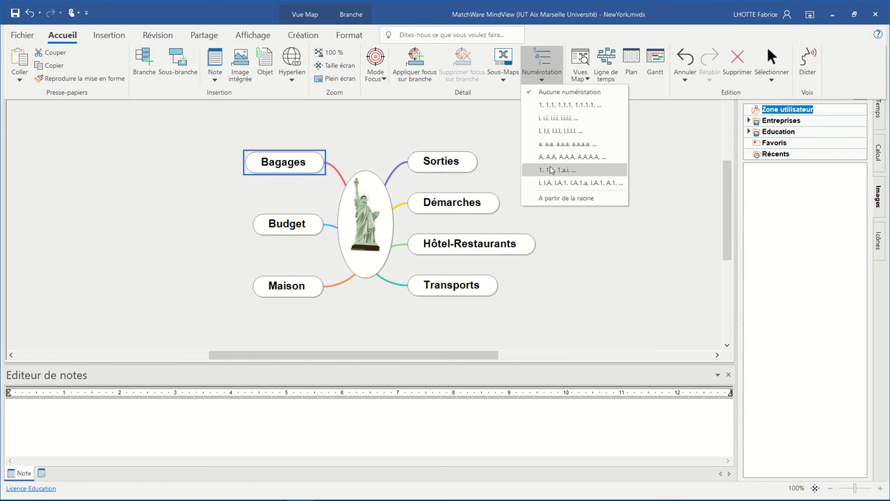
pyautogui.click(552, 108)
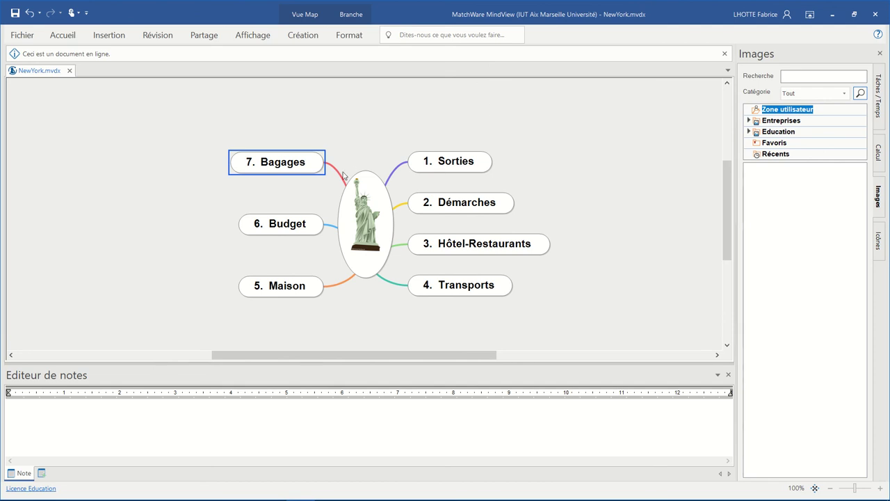
# Move the Bagages branch to third place between Démarches and Hôtel-Restaurants, and return it to seventh place after Budget
pyautogui.moveTo(282, 175); pyautogui.dragTo(429, 219)
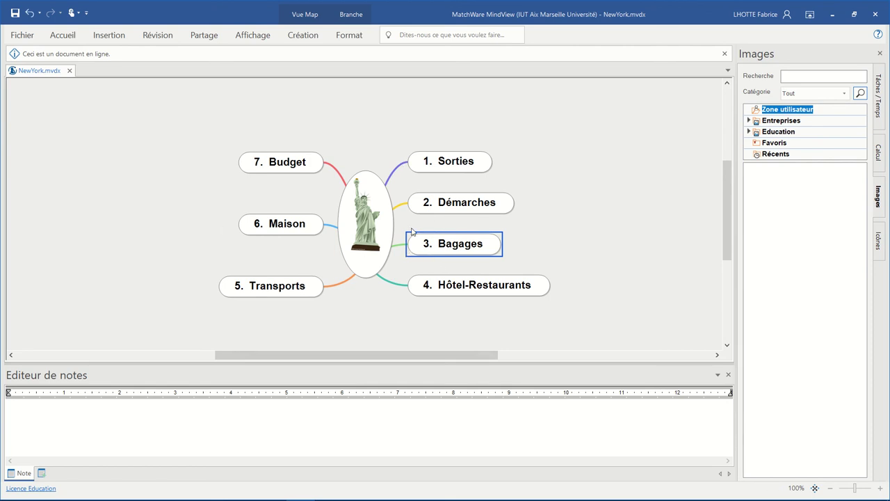
pyautogui.moveTo(438, 256); pyautogui.dragTo(330, 152)
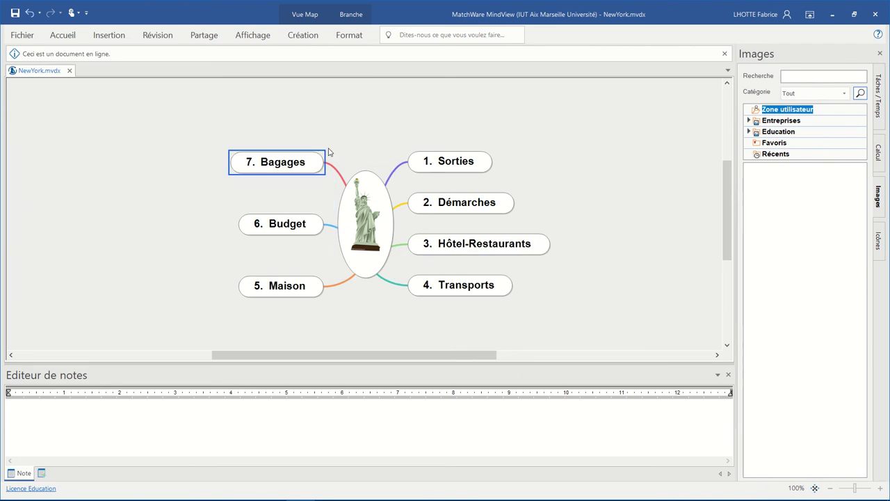